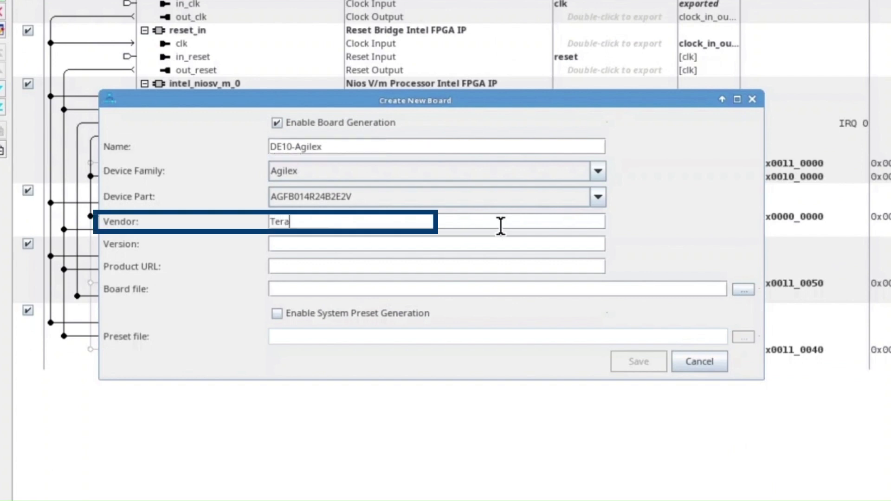
Set the new board's version to 1.0 and paste the Terasic product page URL
key(Tab)
text(1.0)
key(Tab)
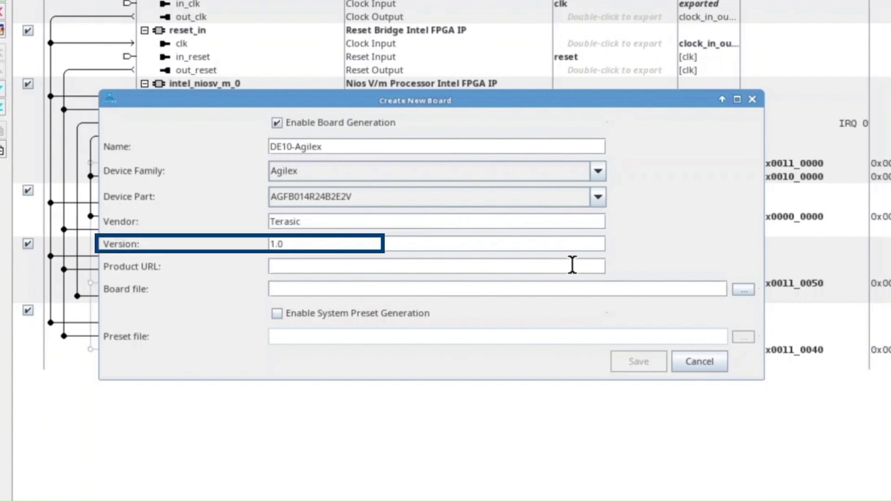
text(https://www.terasic.com.tw/cgi-bin/page/archive.pl?Language=English&CategoryNo=115&No=1252#contents)
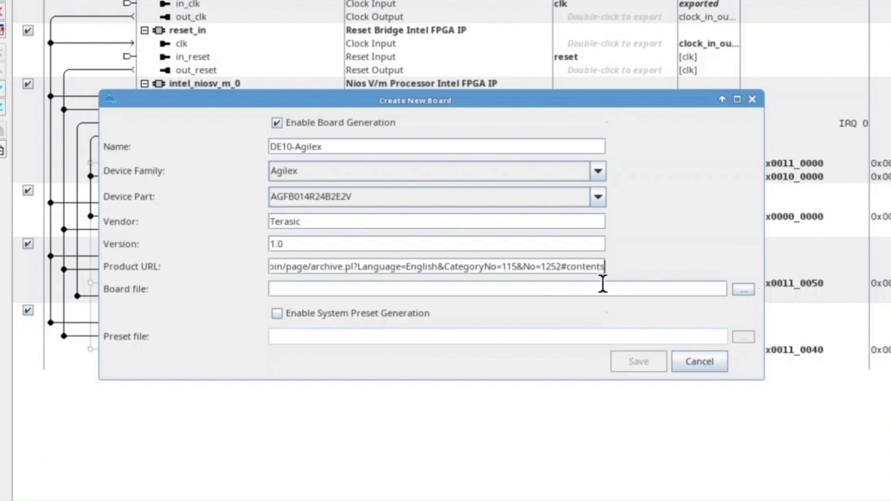
Save the board file as de10agilex_board.xml in the boardsupp folder and save the DE10-Agilex board
click(734, 287)
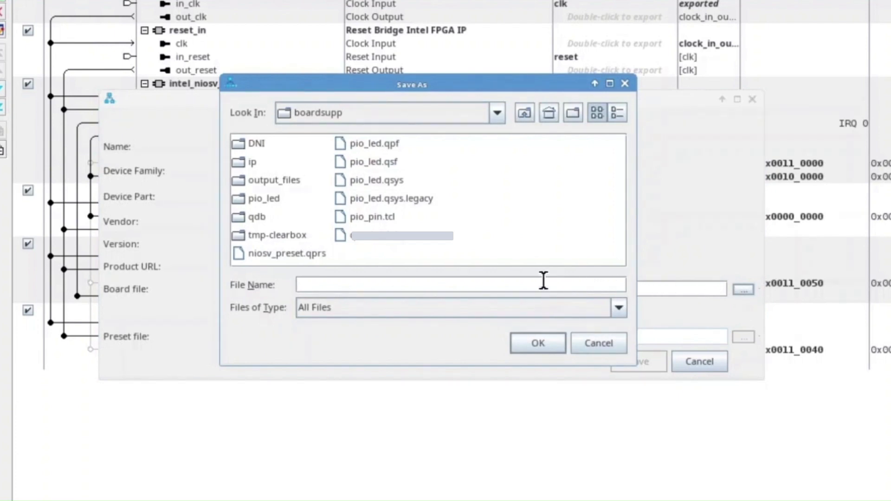
text(de10agilex)
click(519, 345)
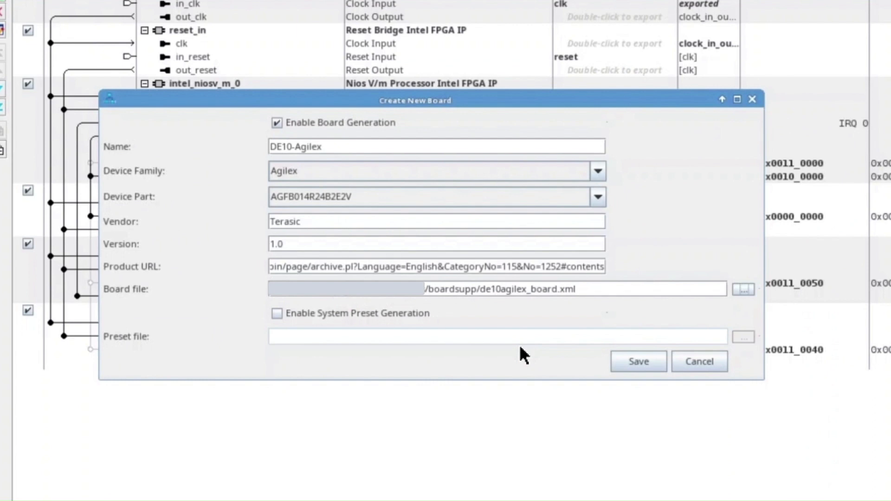
click(656, 365)
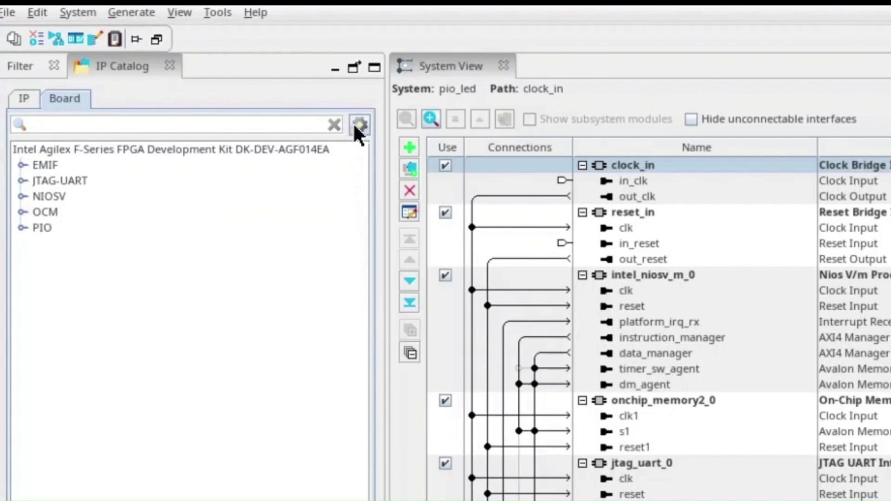
Show all boards in the board catalog and view the DE10-Agilex board's details
click(360, 124)
click(374, 149)
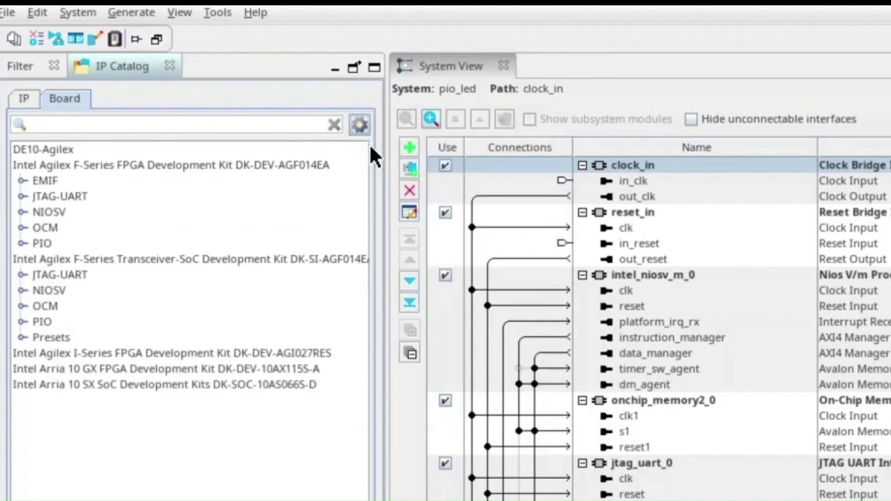
click(56, 147)
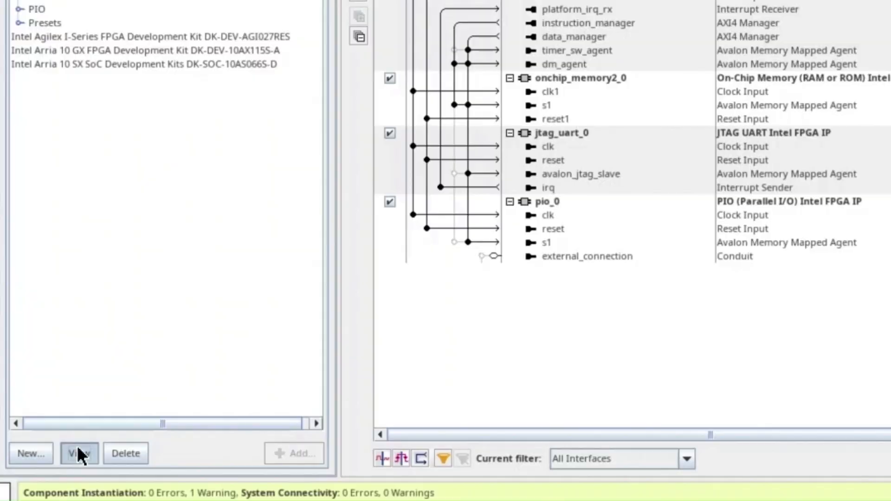
click(44, 438)
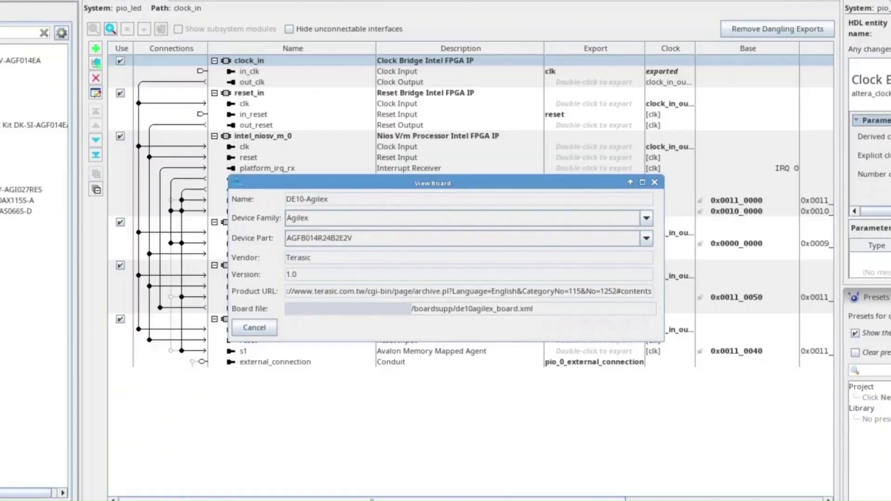
click(254, 327)
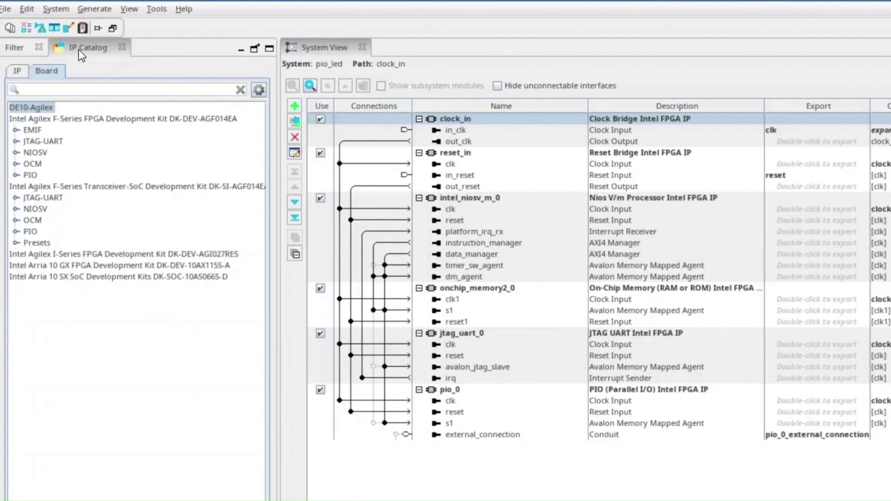
Set the system's board to DE10-Agilex in the system settings
click(65, 8)
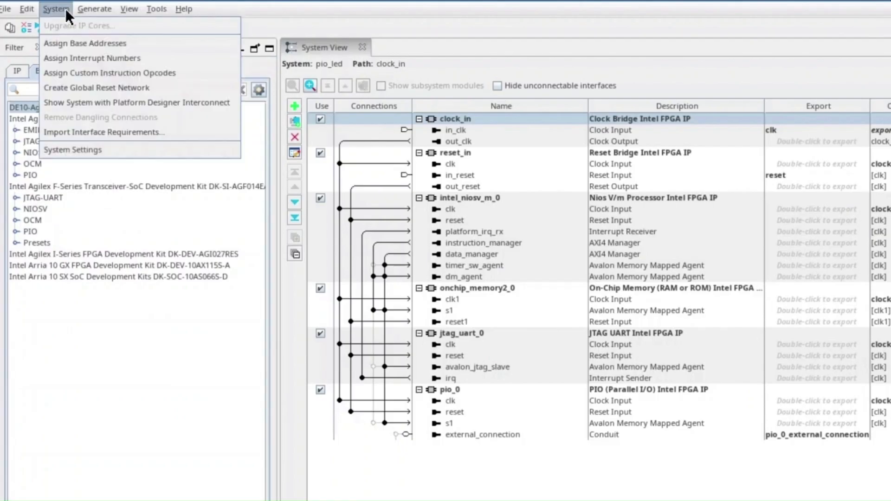
click(85, 147)
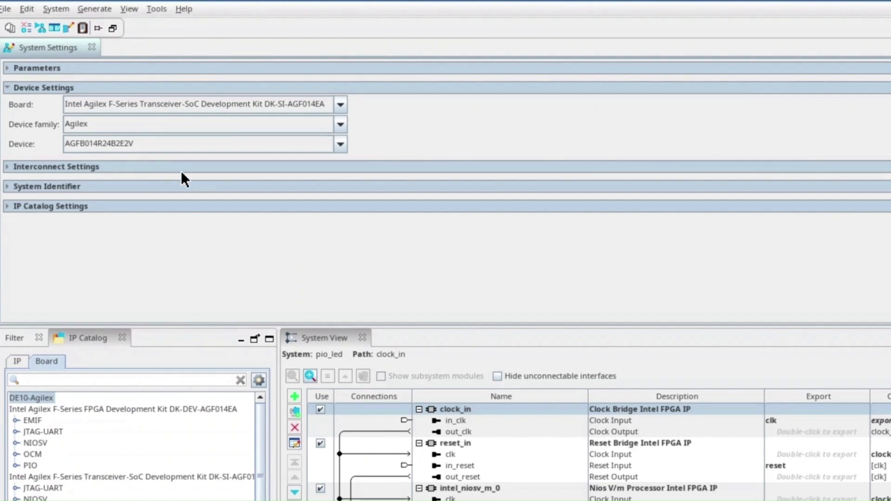
click(342, 104)
click(333, 134)
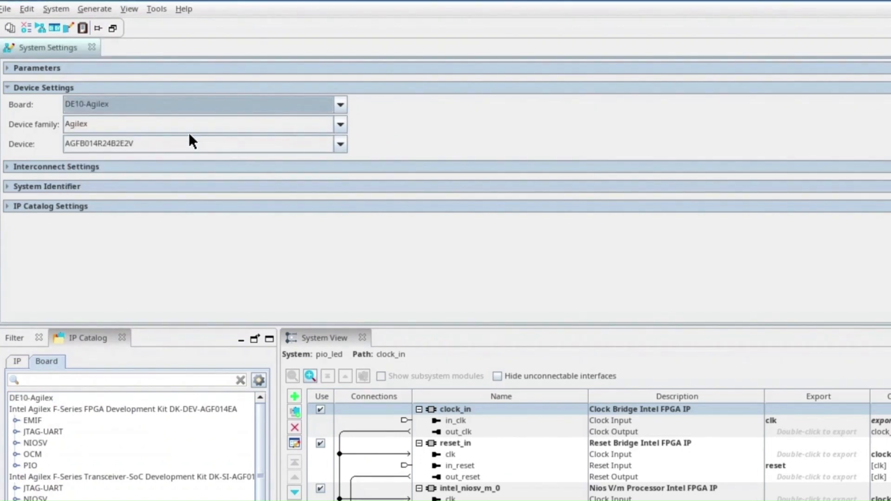
click(92, 47)
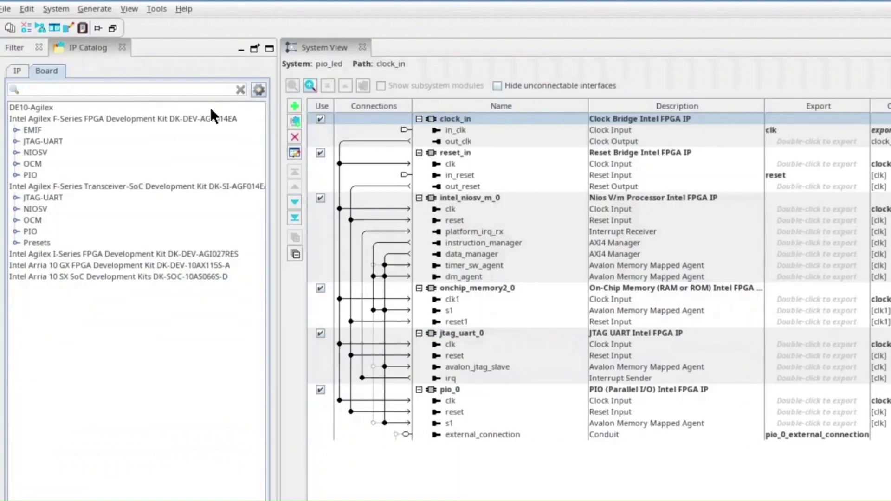
Filter the board catalog to show only IP for the current setting
click(257, 90)
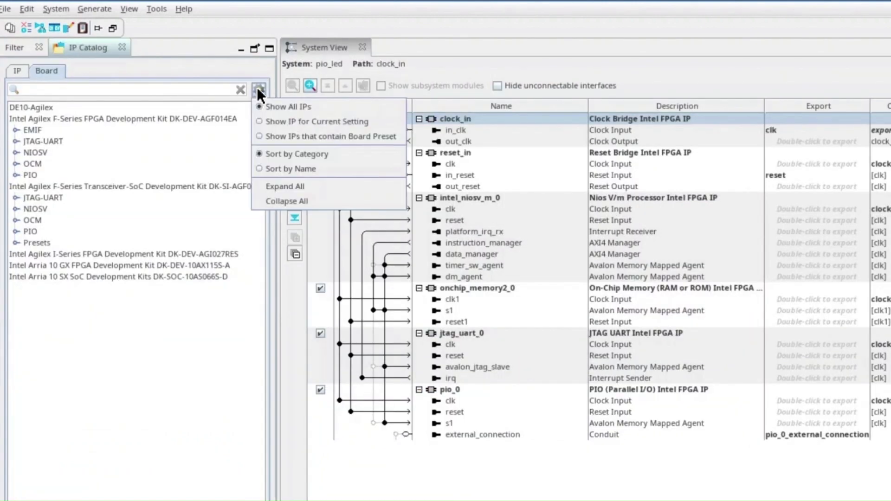
click(271, 118)
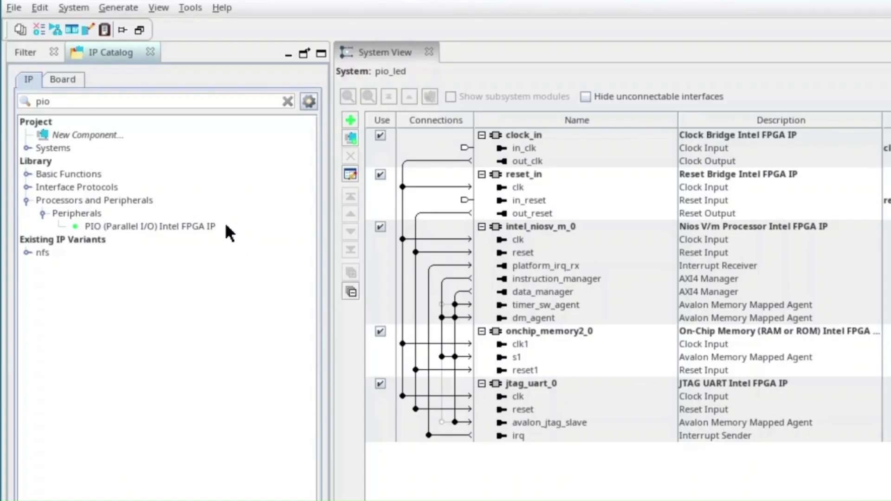
click(65, 79)
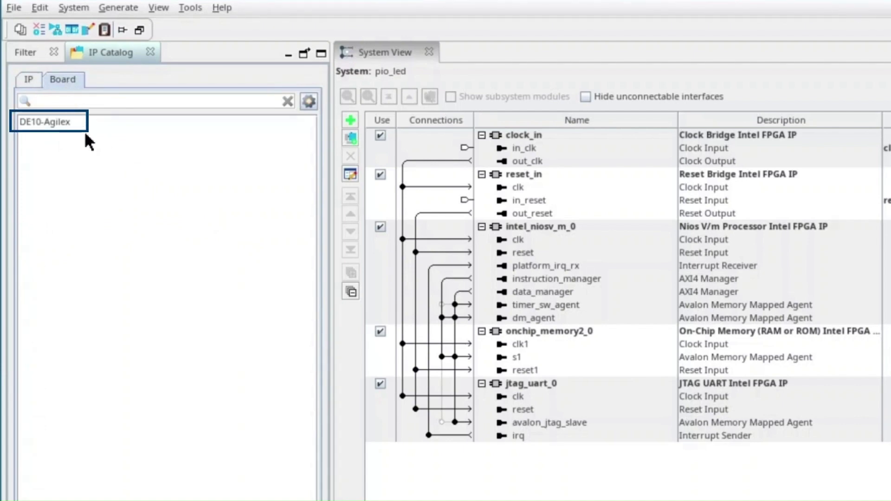
click(29, 79)
Open the PIO Intel FPGA IP, set its width to 4 bits, and start a new preset
double_click(117, 227)
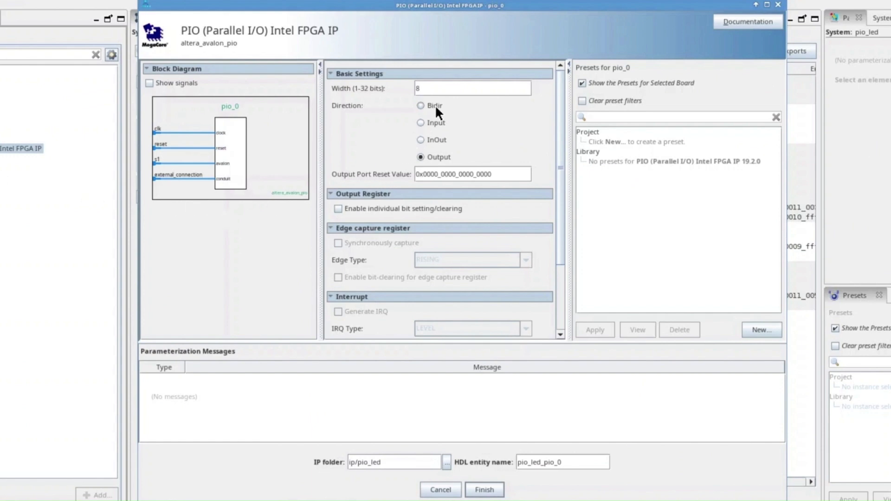
click(448, 87)
click(756, 327)
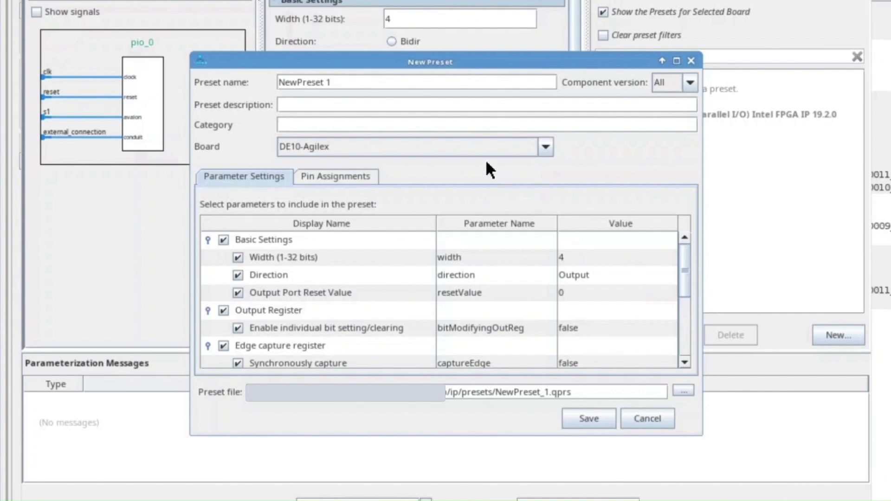
Name the preset pio_out with description "output for pio" and category LED
triple_click(439, 82)
text(pio)
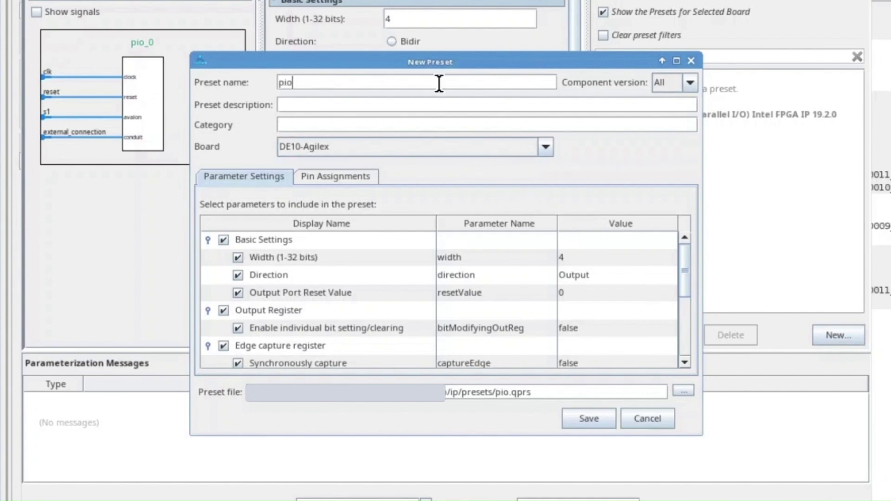
text(_out)
click(424, 105)
text(output for pio)
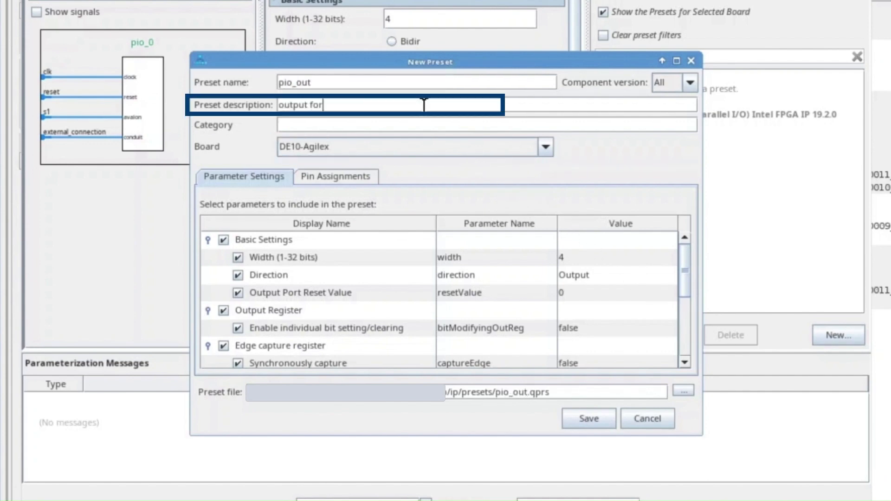
click(426, 124)
text(LED)
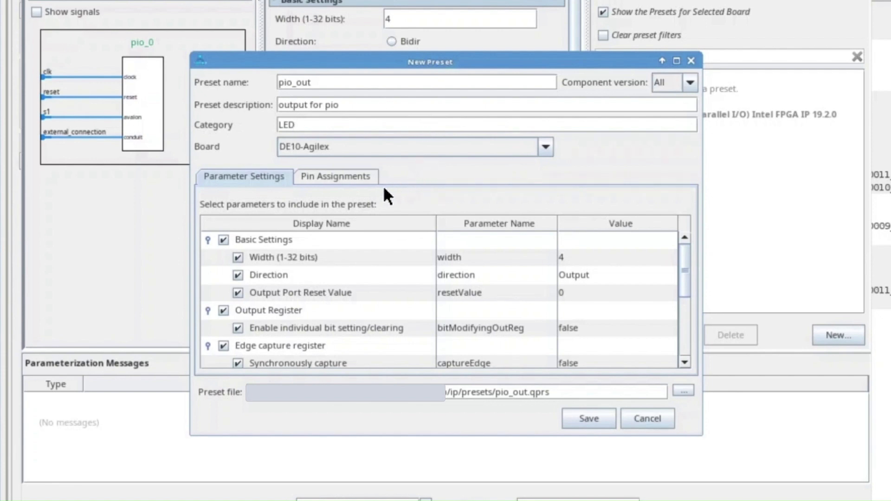
Include the external_connection signal in the preset's pin assignments and set its exported name to led
click(356, 177)
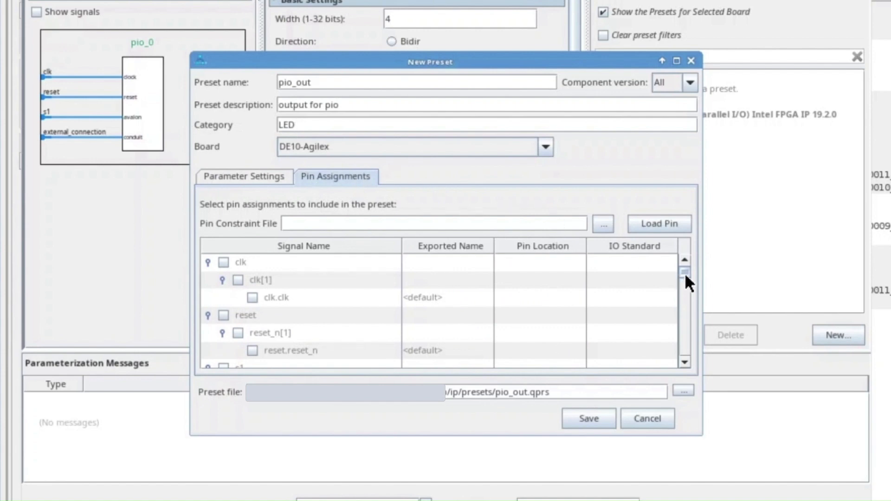
drag(684, 271, 680, 363)
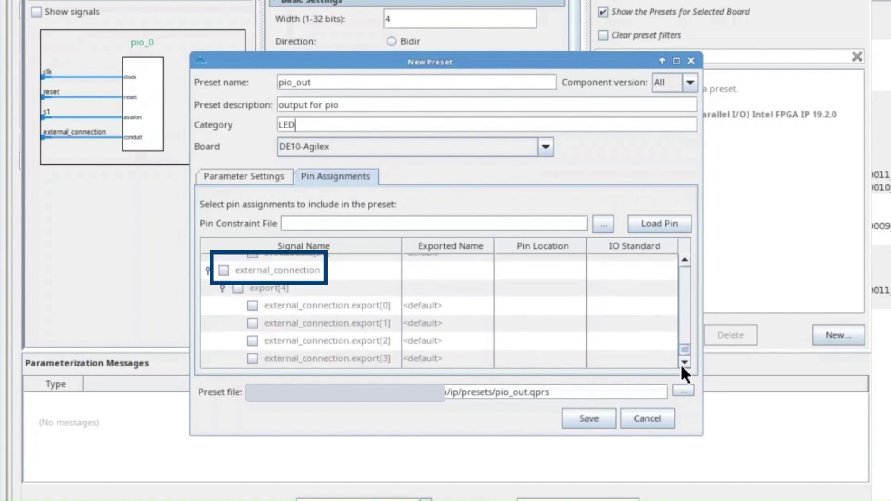
click(223, 270)
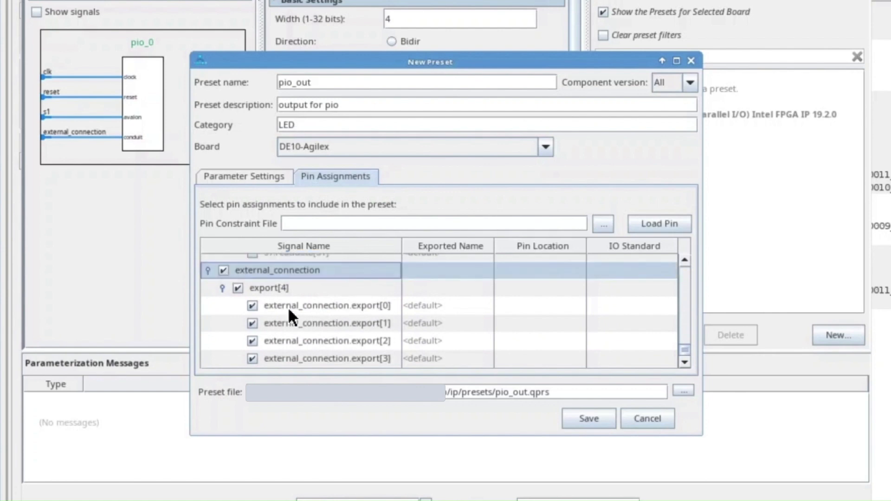
double_click(445, 270)
text(led)
key(Return)
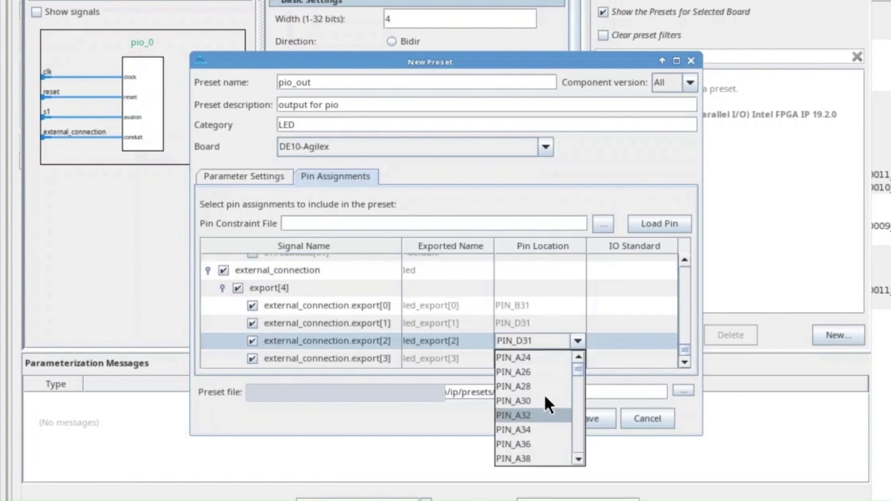
Assign PIN_A30 to export[2] and the 1.2 V IO standard to export[3]
click(543, 401)
click(631, 340)
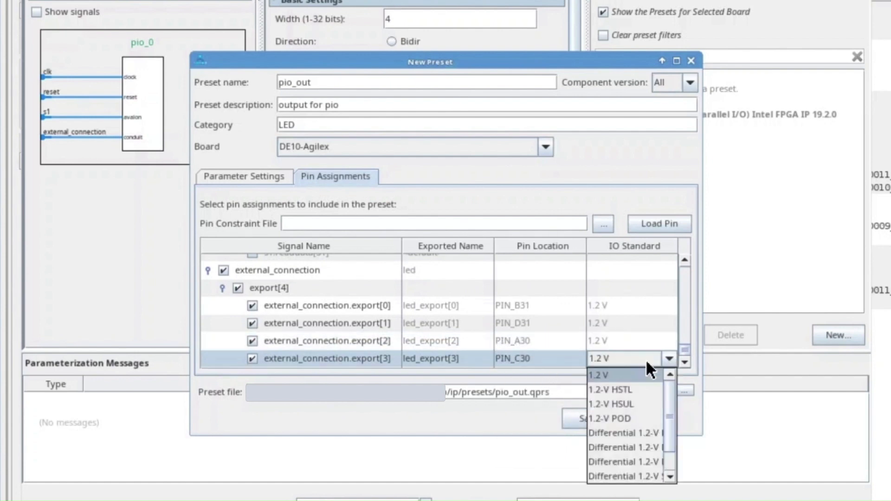
click(644, 374)
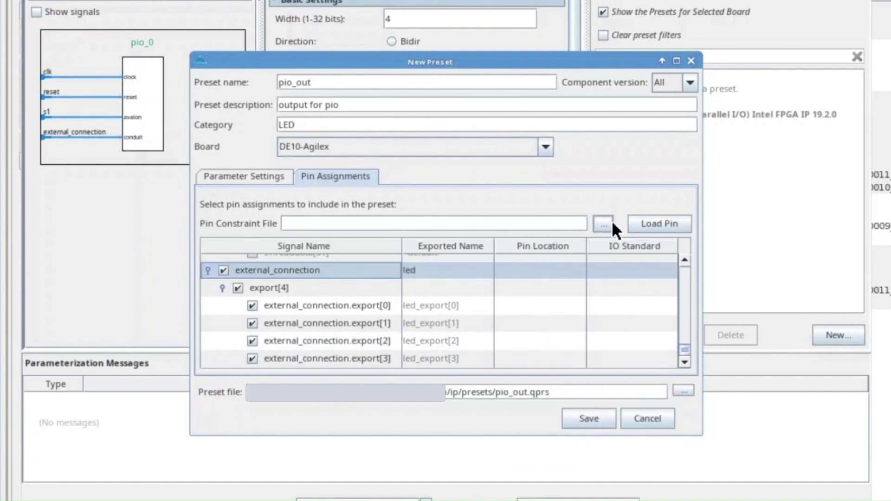
Choose pio_pin.tcl from the boardsupp folder as the pin constraint file and load its pins
click(611, 221)
click(410, 261)
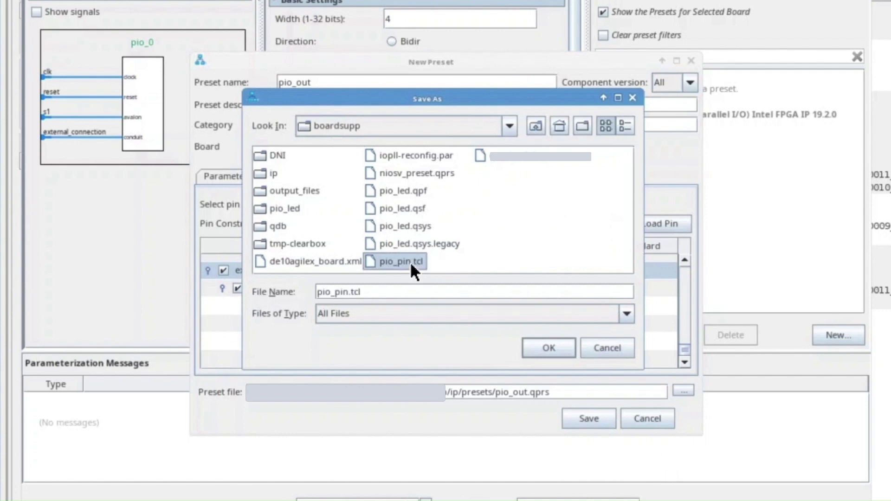
click(541, 346)
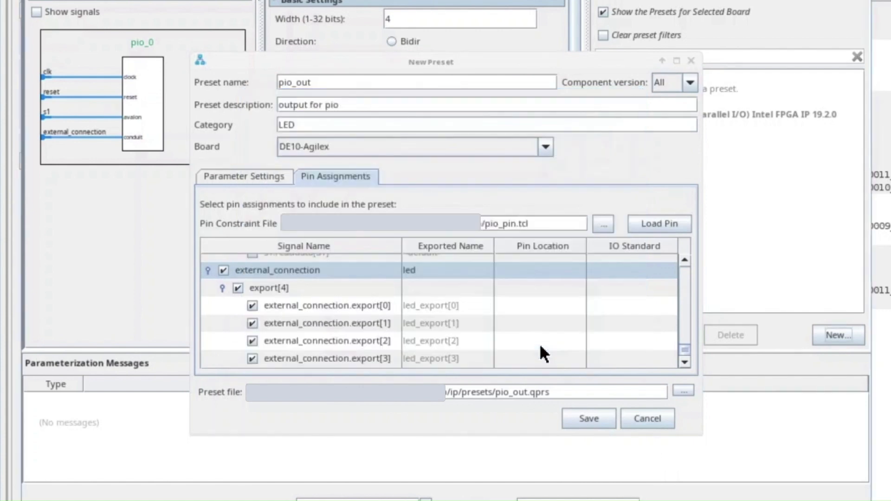
click(660, 223)
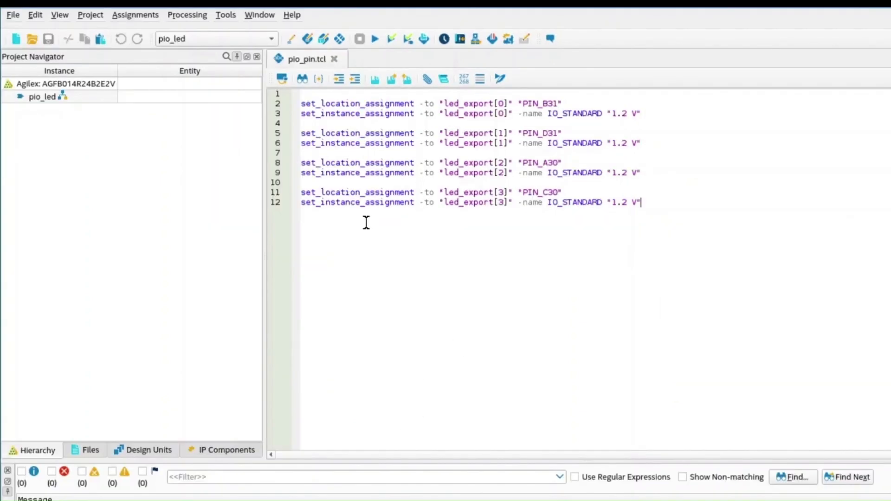
Save the pio_out preset
click(15, 16)
click(21, 26)
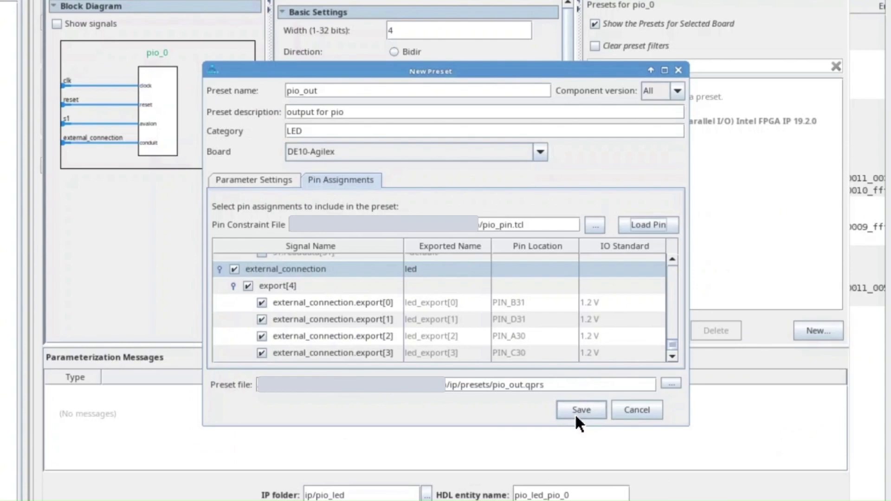
click(578, 413)
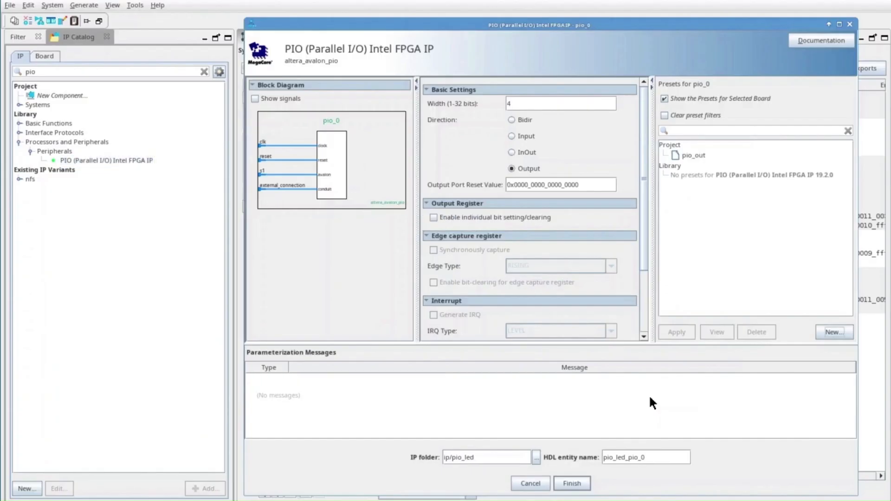
Apply the pio_out preset to the PIO and finish adding the component
click(696, 155)
click(675, 332)
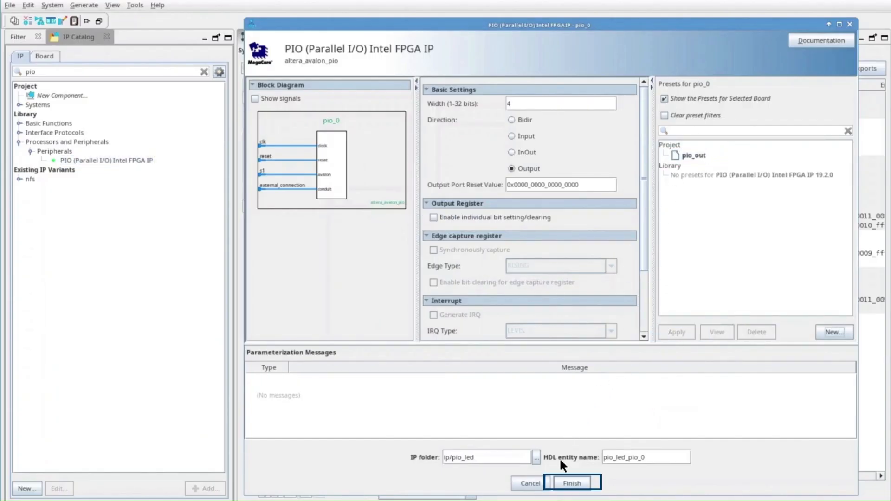
click(571, 483)
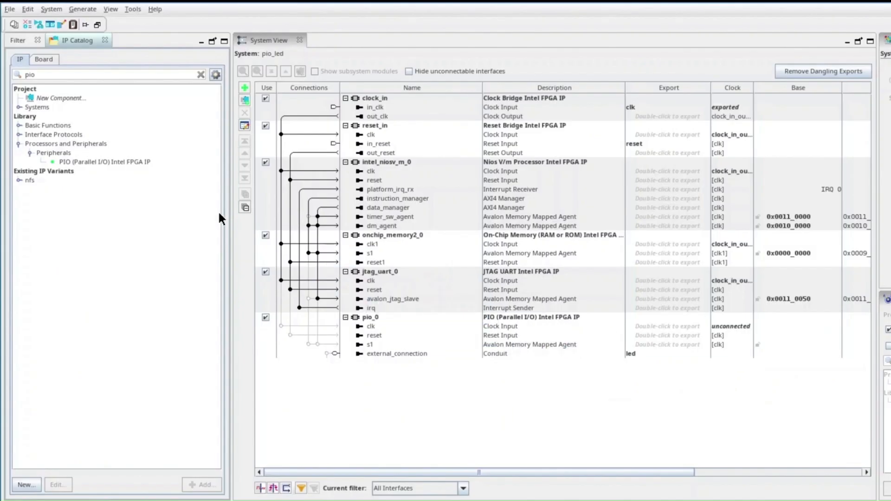
Expand the DE10-Agilex board's LED category in the board catalog
click(44, 60)
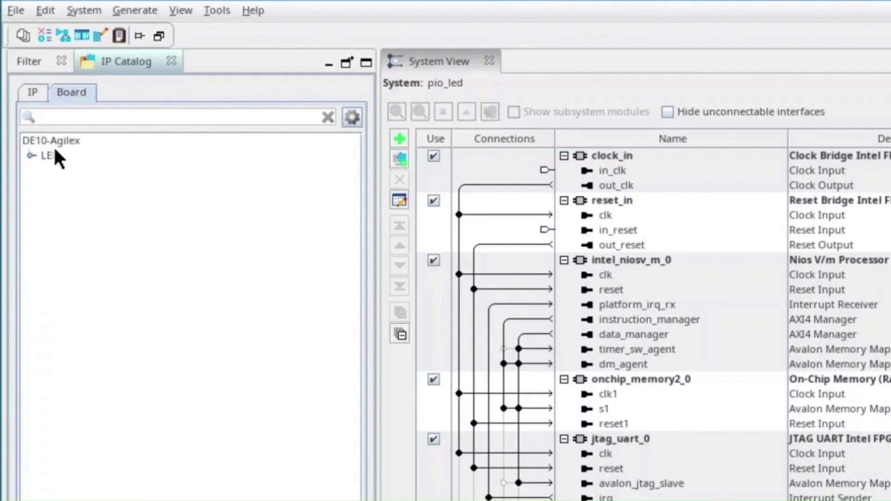
click(30, 154)
click(48, 170)
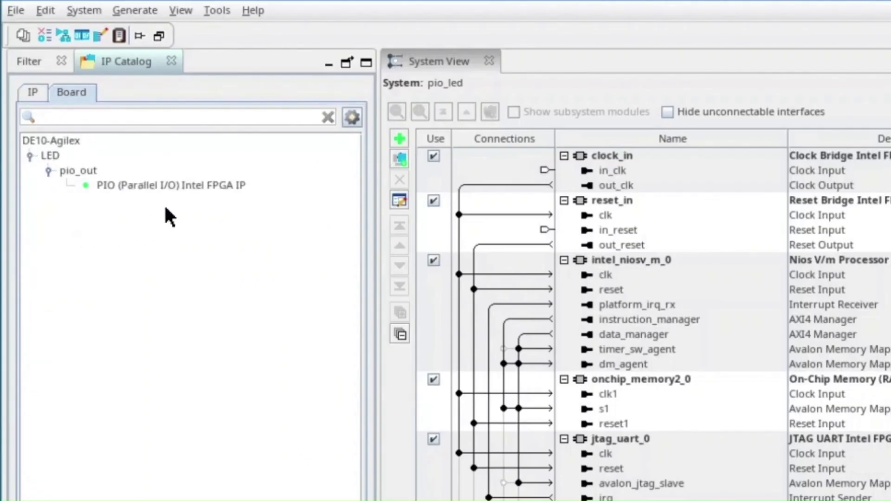